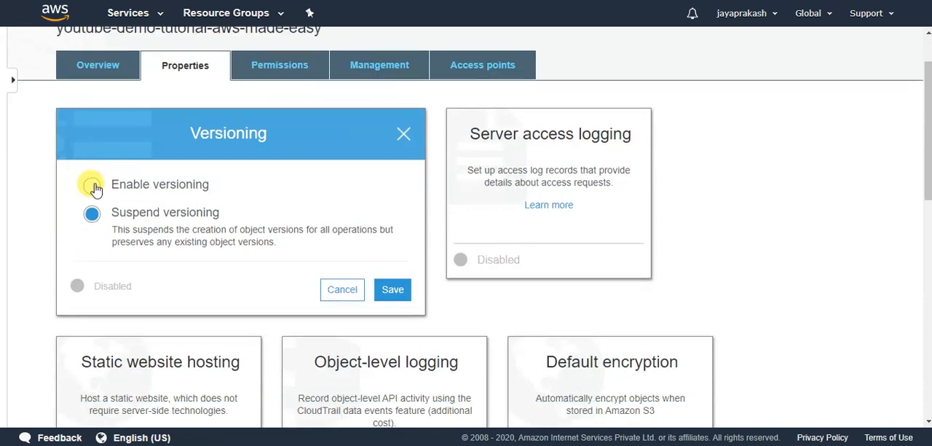
Enable versioning for the youtube-demo-tutorial-aws-made-easy bucket and return to its object overview.
{"action": "left_click", "coordinate": [92, 186]}
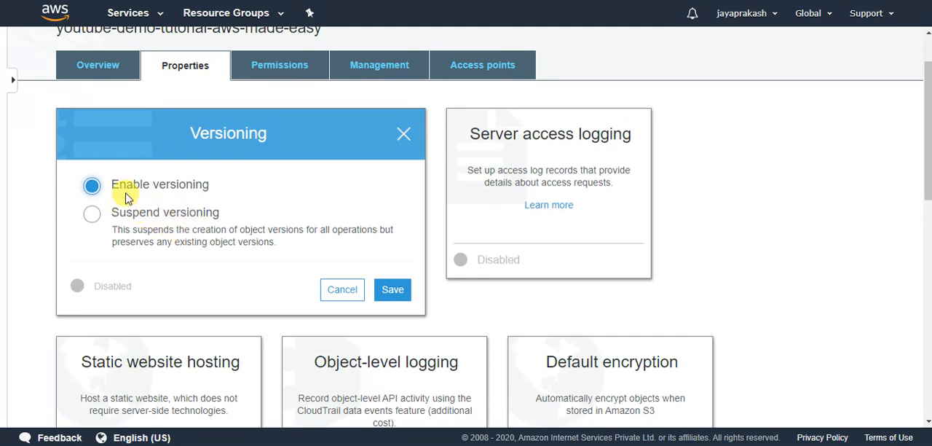
{"action": "left_click", "coordinate": [382, 289]}
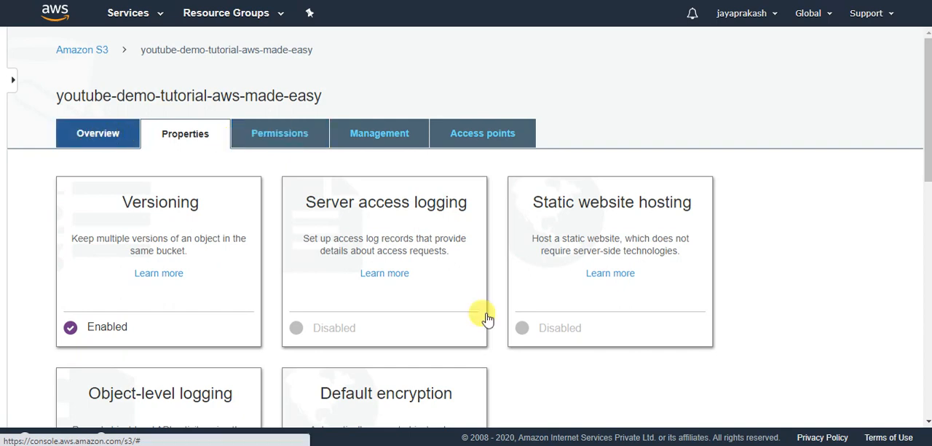
{"action": "left_click", "coordinate": [107, 134]}
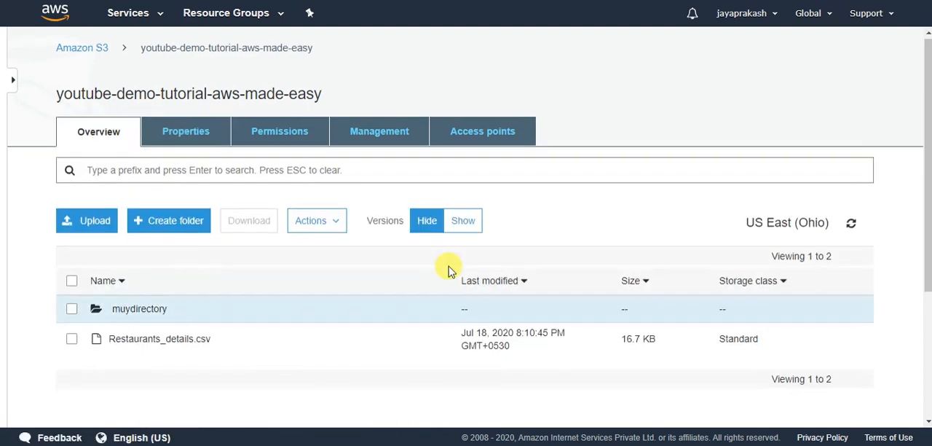
Show object versions in the bucket's file list and examine the version entry and version ID of Restaurants_details.csv.
{"action": "scroll", "coordinate": [448, 270], "scroll_direction": "down", "scroll_amount": 1}
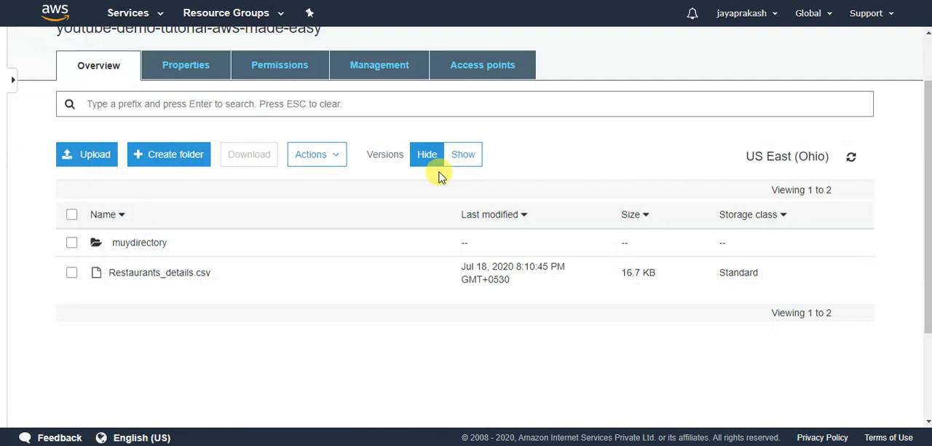
{"action": "scroll", "coordinate": [520, 183], "scroll_direction": "up", "scroll_amount": 1}
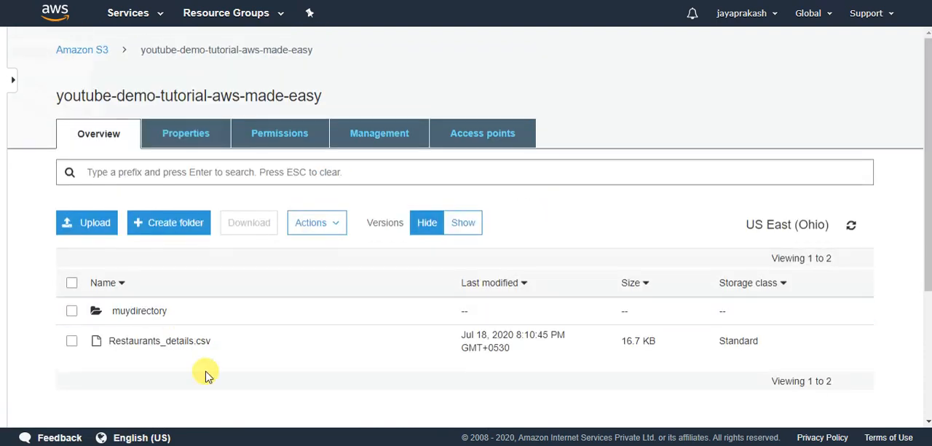
{"action": "left_click", "coordinate": [465, 225]}
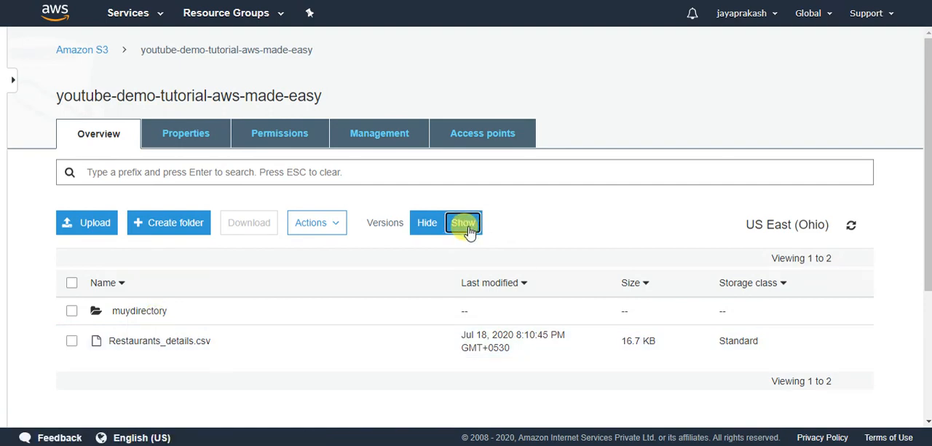
{"action": "scroll", "coordinate": [386, 315], "scroll_direction": "down", "scroll_amount": 1}
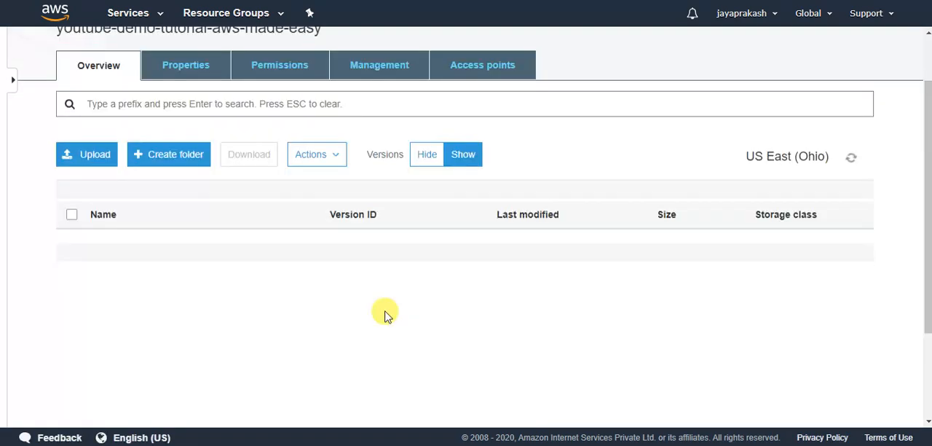
{"action": "scroll", "coordinate": [386, 315], "scroll_direction": "up", "scroll_amount": 1}
{"action": "scroll", "coordinate": [370, 307], "scroll_direction": "down", "scroll_amount": 1}
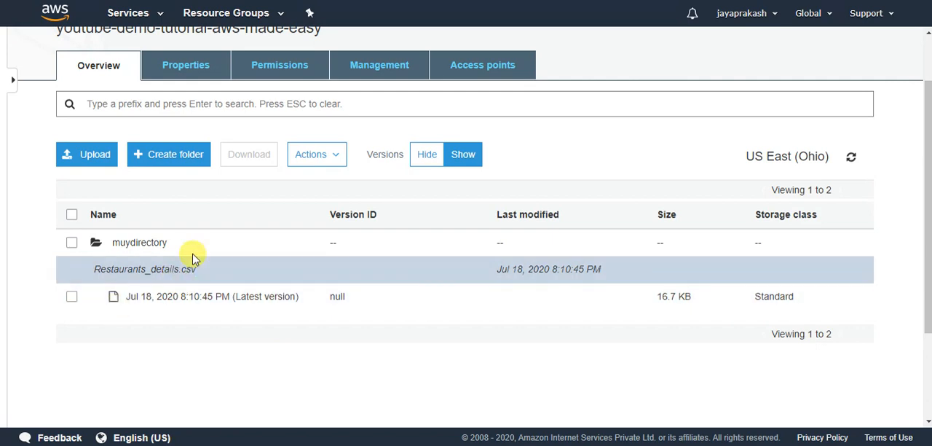
{"action": "scroll", "coordinate": [237, 268], "scroll_direction": "up", "scroll_amount": 1}
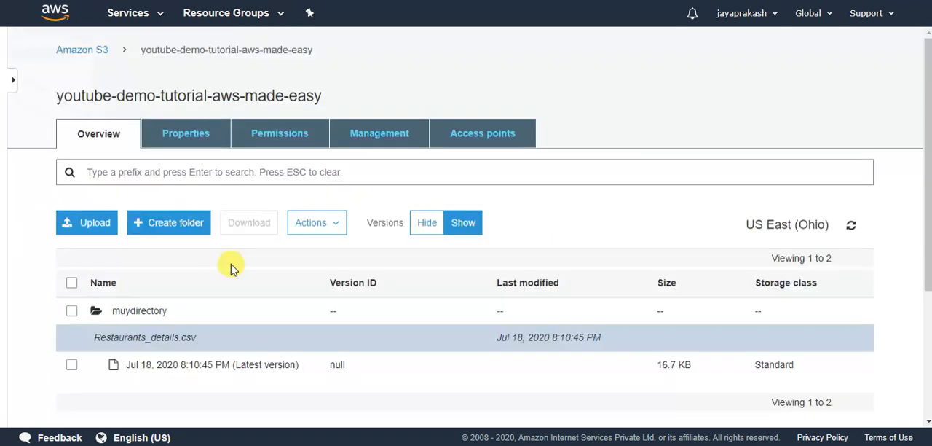
{"action": "scroll", "coordinate": [626, 241], "scroll_direction": "down", "scroll_amount": 1}
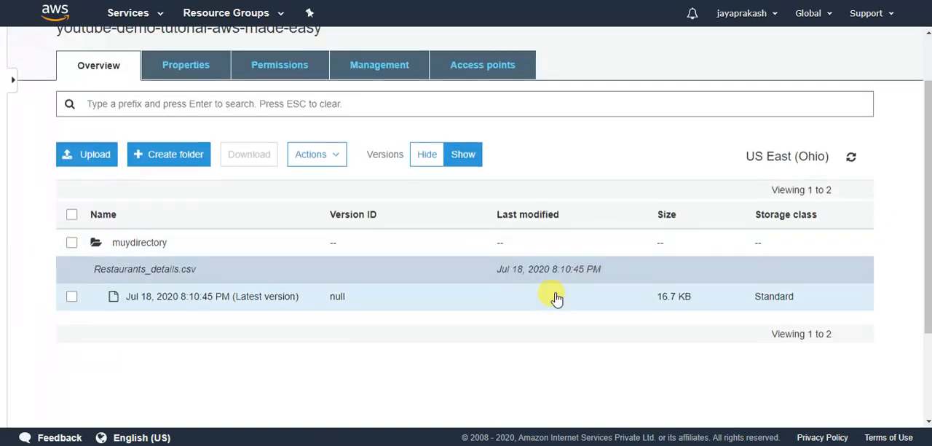
Upload the sachin image file from the Desktop to the bucket, keeping the default permissions and properties.
{"action": "left_click", "coordinate": [96, 156]}
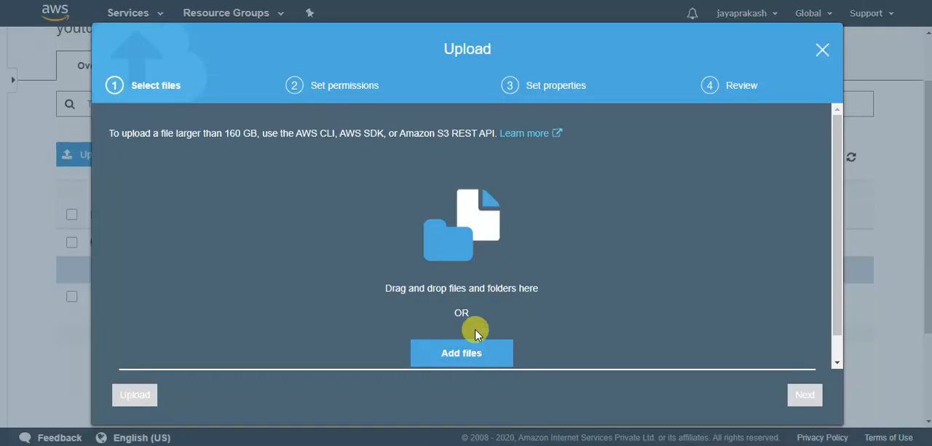
{"action": "left_click", "coordinate": [463, 350]}
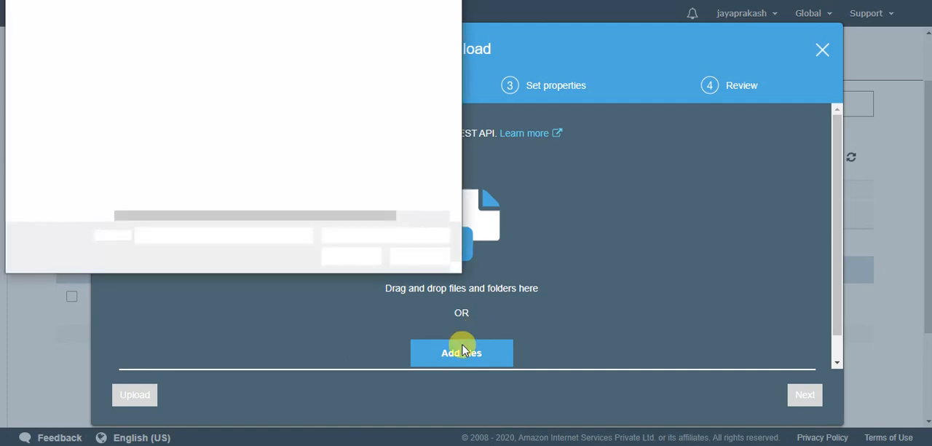
{"action": "left_click", "coordinate": [62, 65]}
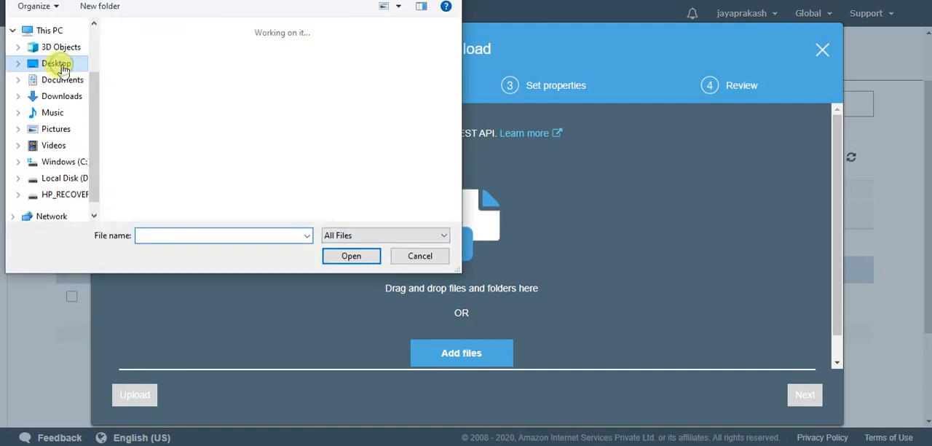
{"action": "double_click", "coordinate": [237, 78]}
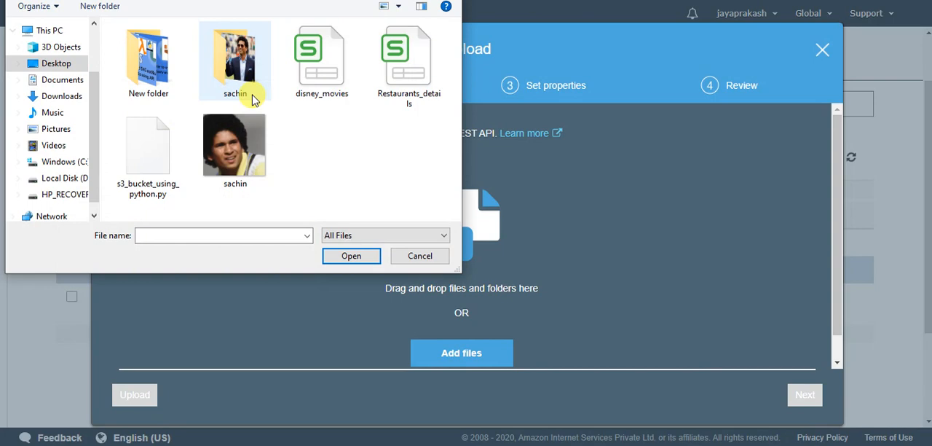
{"action": "left_click", "coordinate": [231, 153]}
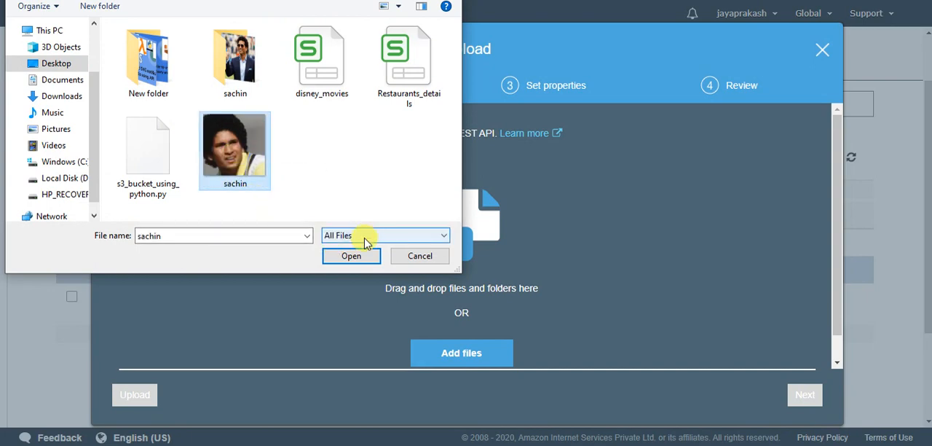
{"action": "left_click", "coordinate": [350, 256]}
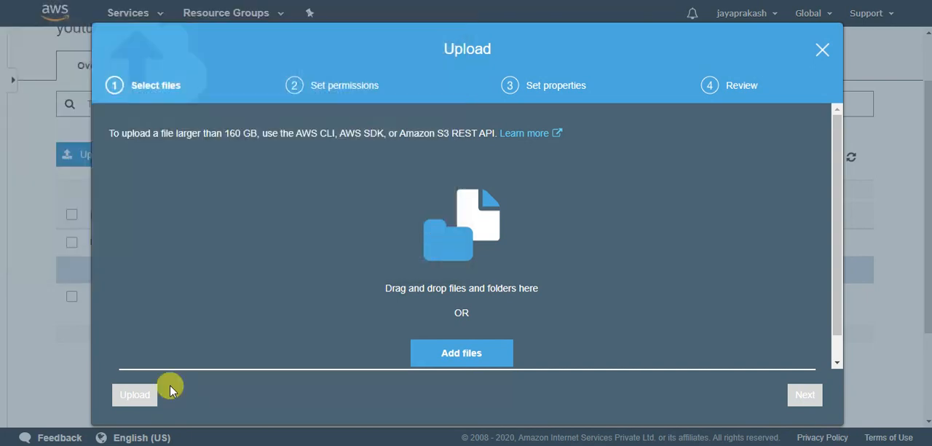
{"action": "left_click", "coordinate": [142, 400]}
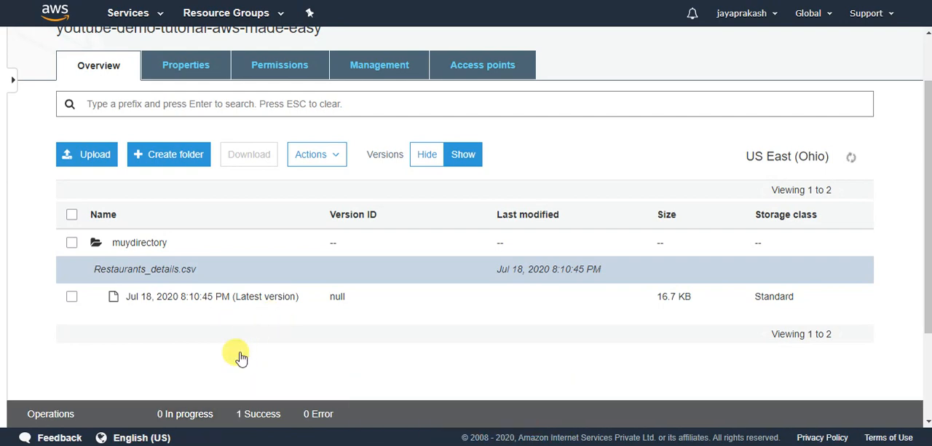
Check the uploaded sachin.jpg version entry, open the image to view it, and return to the bucket's object list.
{"action": "scroll", "coordinate": [138, 317], "scroll_direction": "down", "scroll_amount": 2}
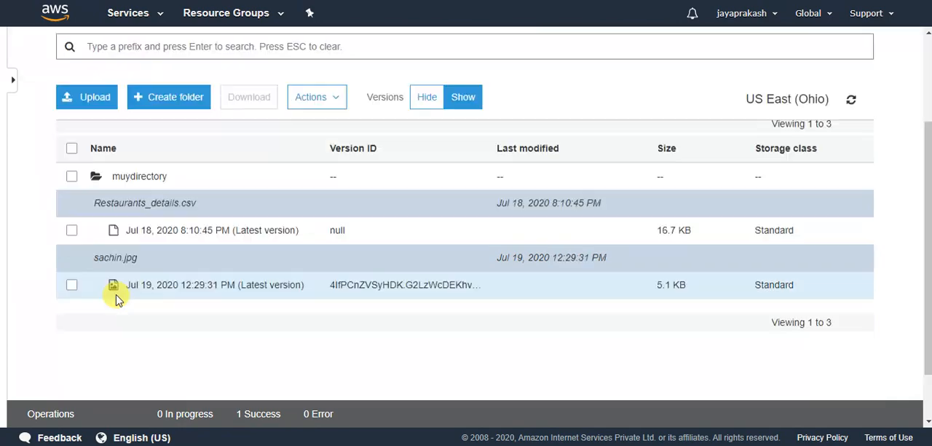
{"action": "scroll", "coordinate": [117, 299], "scroll_direction": "down", "scroll_amount": 2}
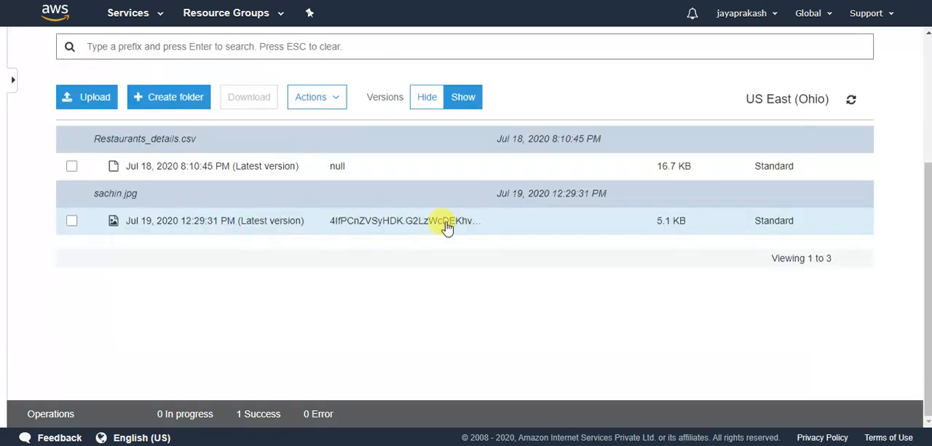
{"action": "scroll", "coordinate": [445, 226], "scroll_direction": "up", "scroll_amount": 1}
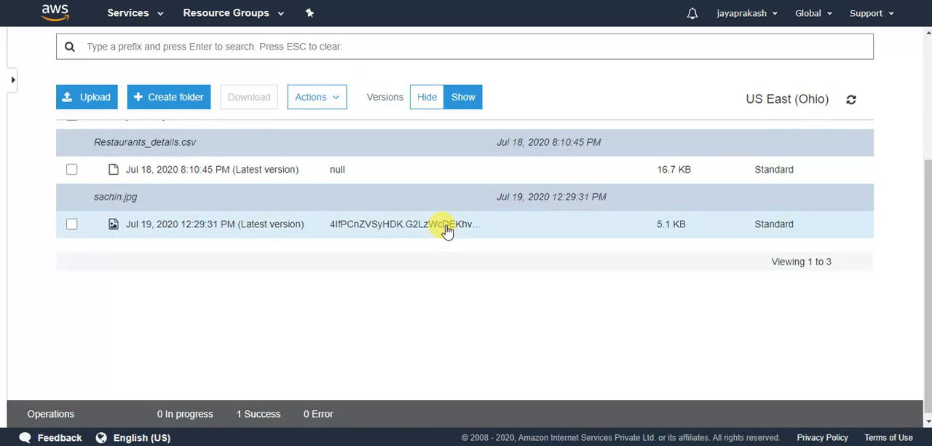
{"action": "scroll", "coordinate": [446, 228], "scroll_direction": "up", "scroll_amount": 2}
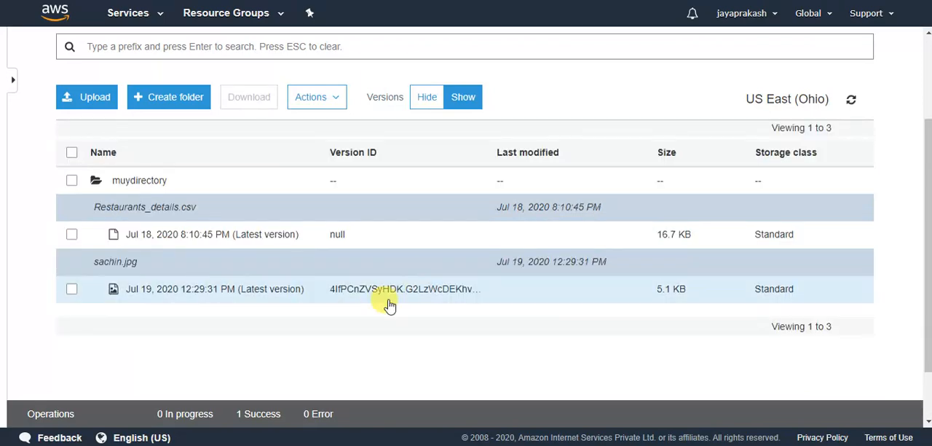
{"action": "left_click", "coordinate": [217, 290]}
{"action": "left_click", "coordinate": [82, 188]}
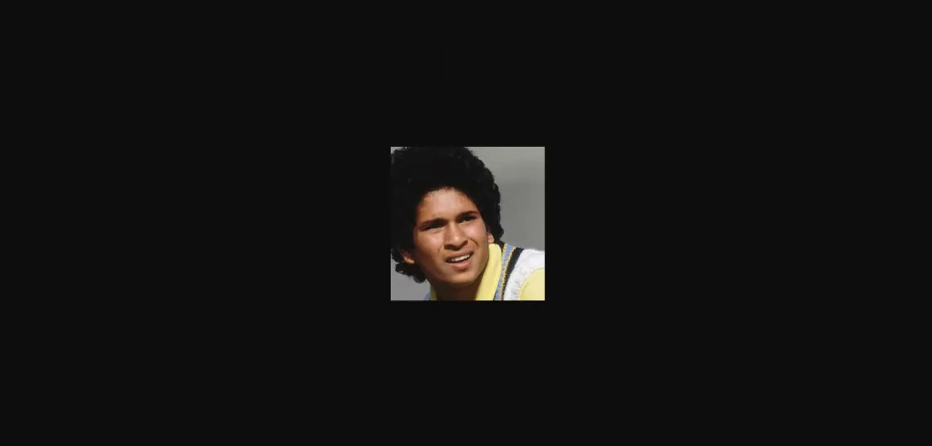
{"action": "key", "text": "ctrl+w"}
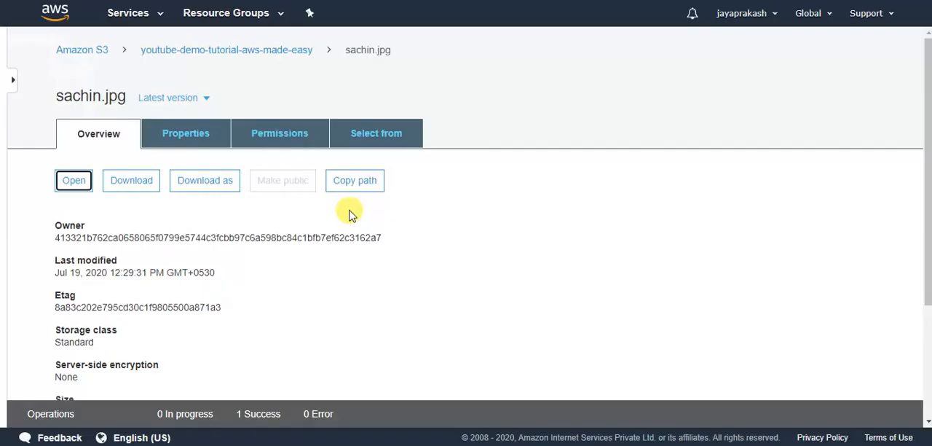
{"action": "left_click", "coordinate": [293, 51]}
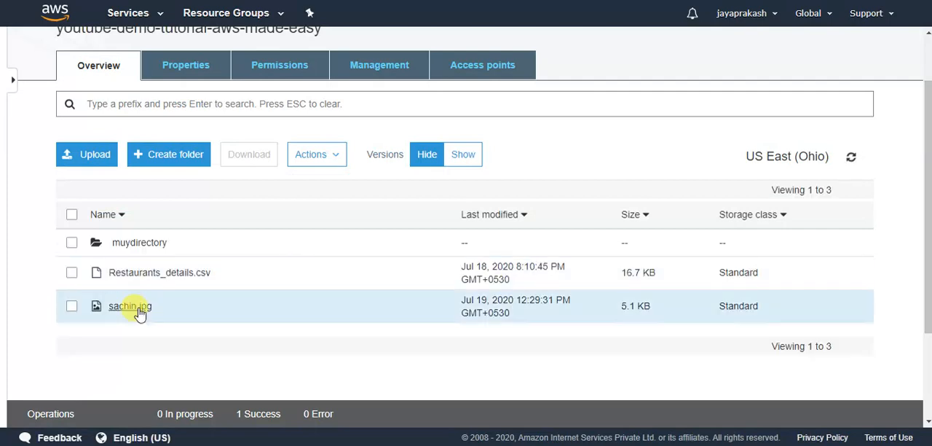
Upload the other picture named sachin.jpg (7.7 KB) to the same bucket with the default settings.
{"action": "left_click", "coordinate": [99, 164]}
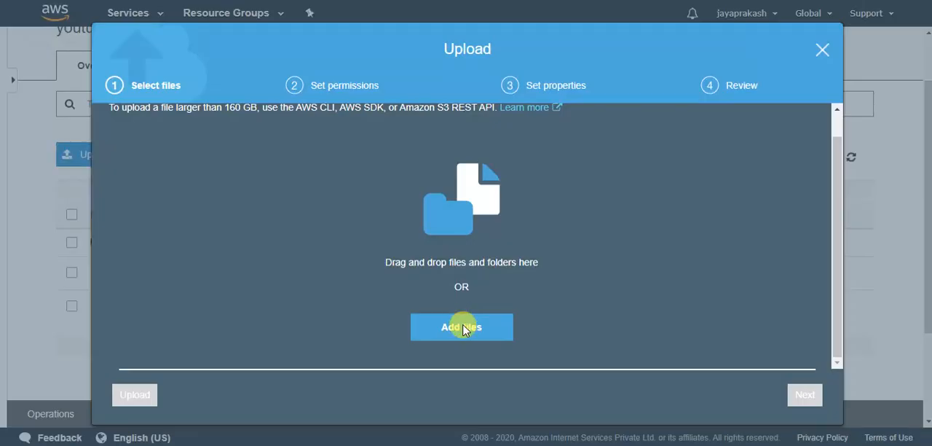
{"action": "left_click", "coordinate": [463, 328]}
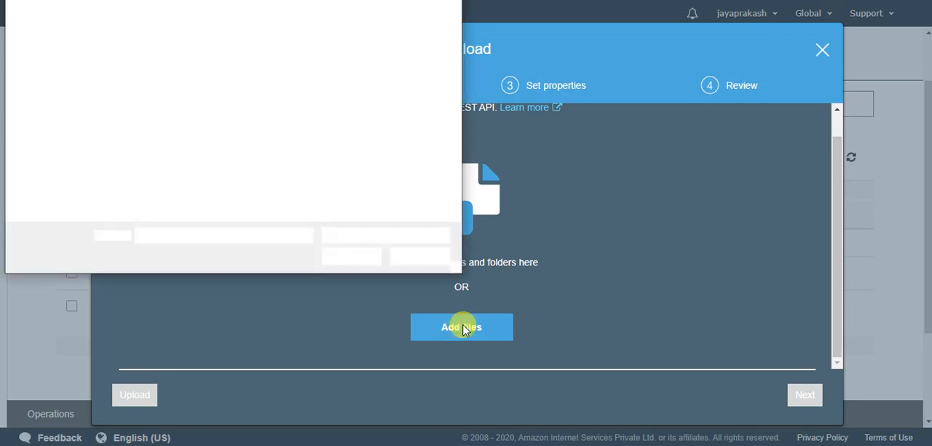
{"action": "left_click", "coordinate": [149, 69]}
{"action": "left_click", "coordinate": [350, 257]}
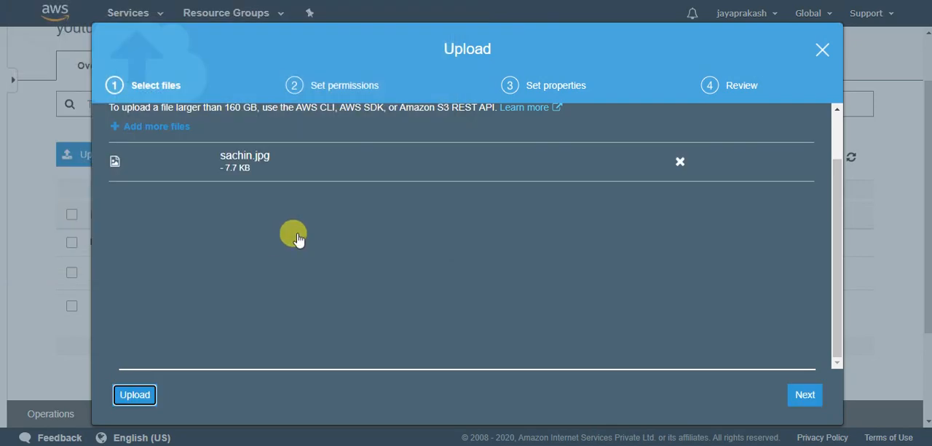
{"action": "key", "text": "Return"}
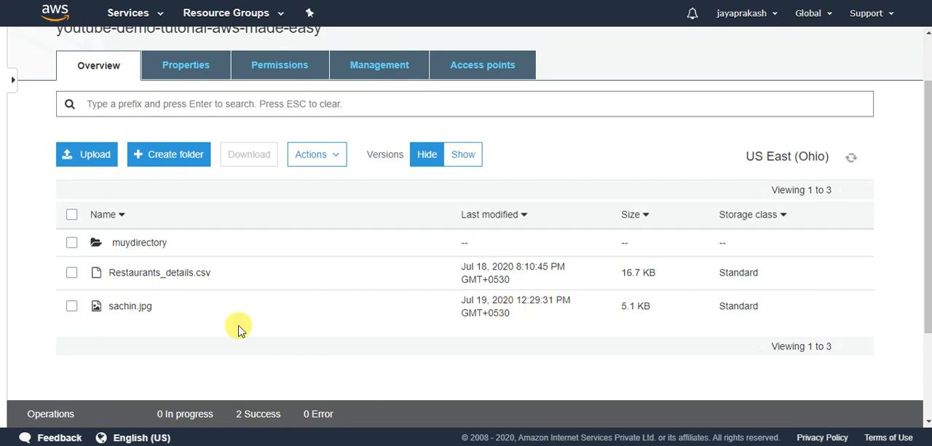
Show the object versions, open the latest version of sachin.jpg to view its picture, and return to the bucket's object list.
{"action": "left_click", "coordinate": [463, 159]}
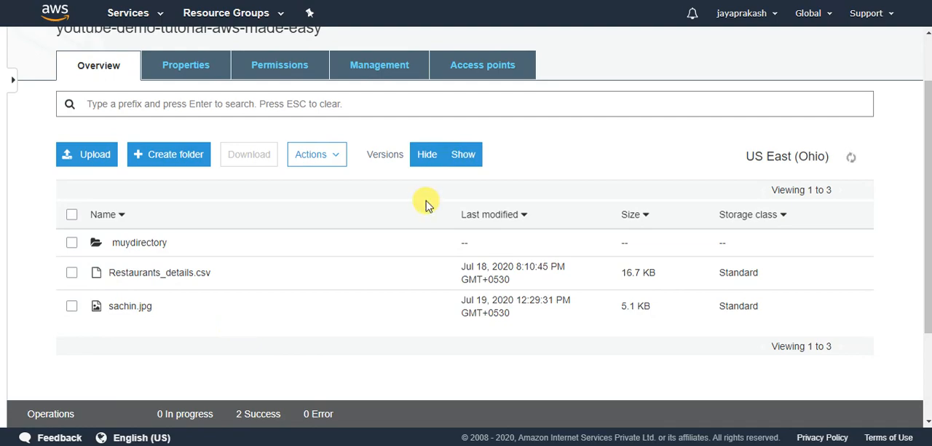
{"action": "scroll", "coordinate": [264, 305], "scroll_direction": "down", "scroll_amount": 3}
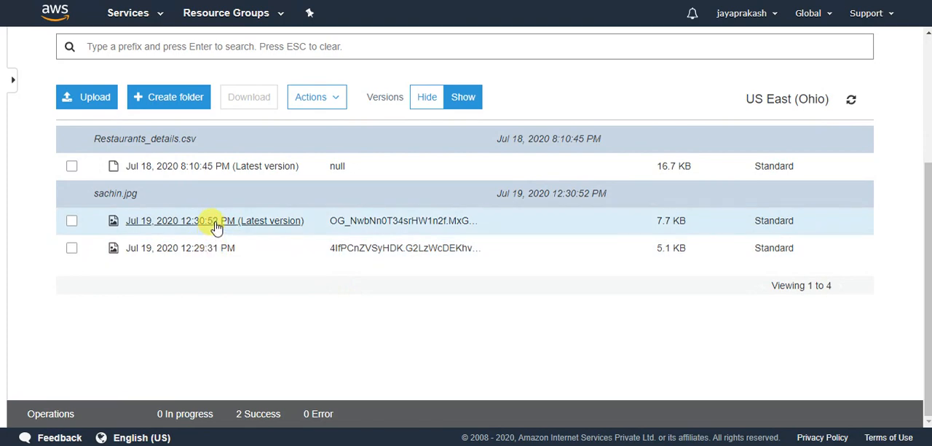
{"action": "left_click", "coordinate": [216, 221]}
{"action": "left_click", "coordinate": [75, 180]}
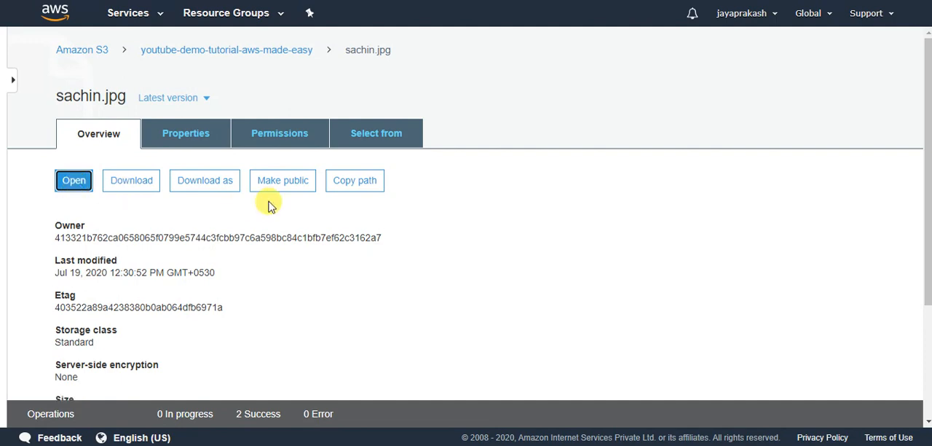
{"action": "key", "text": "F7"}
{"action": "key", "text": "F7"}
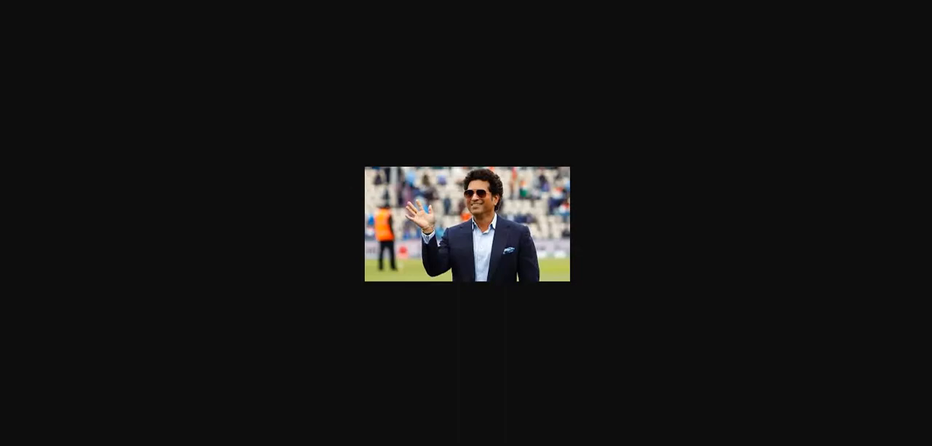
{"action": "key", "text": "ctrl+w"}
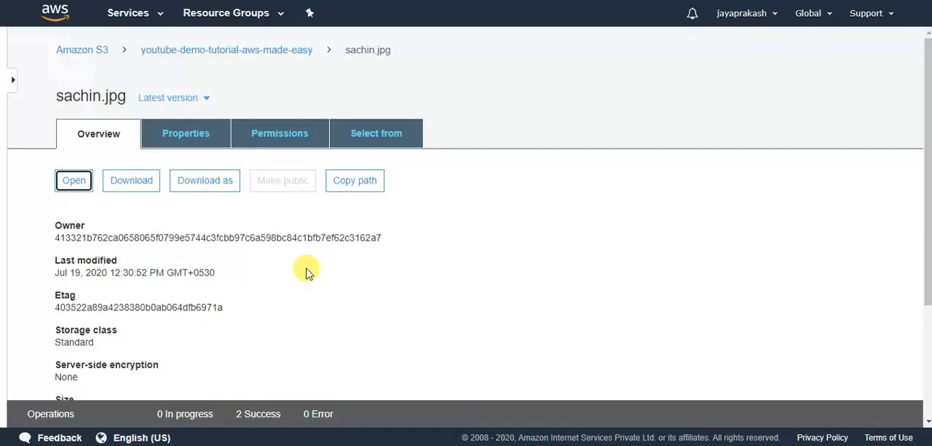
{"action": "left_click", "coordinate": [286, 52]}
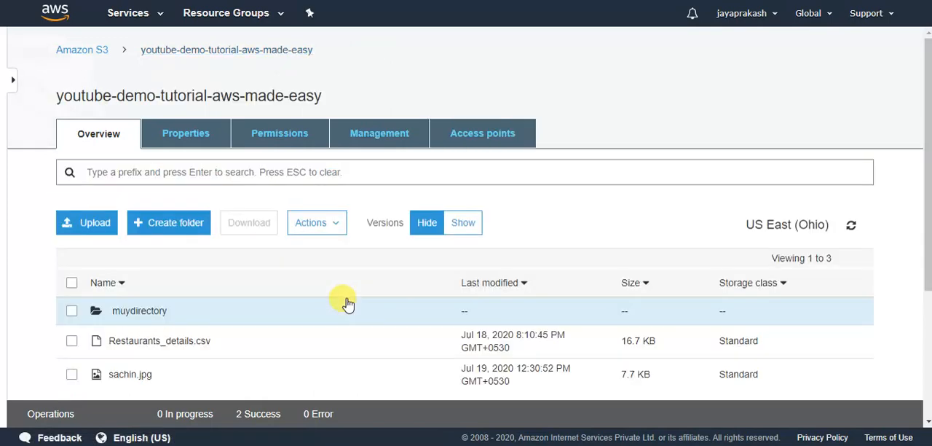
{"action": "scroll", "coordinate": [469, 302], "scroll_direction": "down", "scroll_amount": 1}
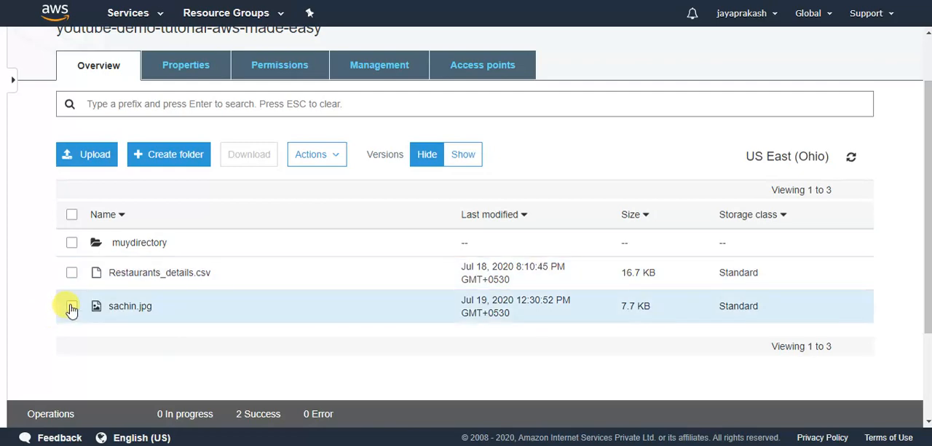
Delete the sachin.jpg object from the bucket's object list while versions are hidden, and confirm the deletion.
{"action": "left_click", "coordinate": [72, 308]}
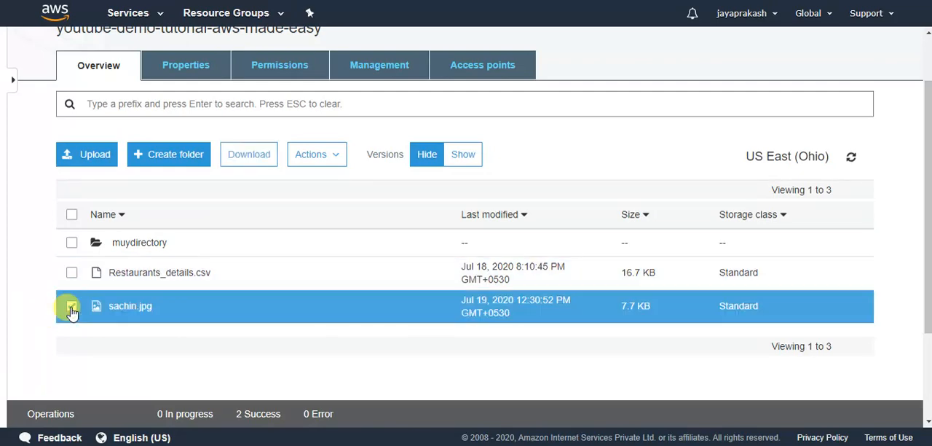
{"action": "left_click", "coordinate": [342, 170]}
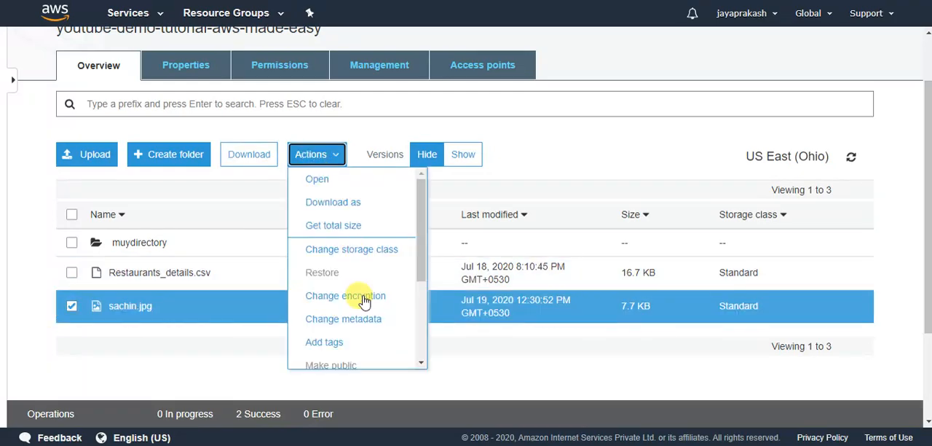
{"action": "scroll", "coordinate": [364, 301], "scroll_direction": "down", "scroll_amount": 2}
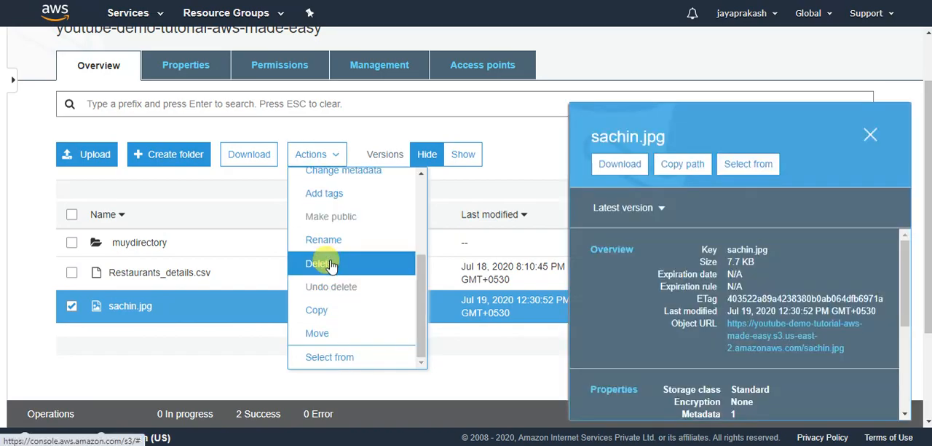
{"action": "left_click", "coordinate": [331, 263]}
{"action": "left_click", "coordinate": [662, 393]}
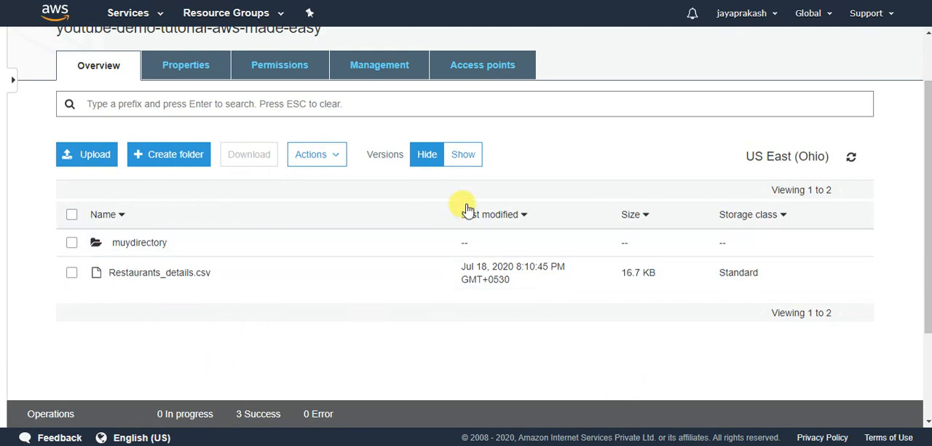
Show the object versions and permanently delete the delete marker of sachin.jpg to restore the file.
{"action": "left_click", "coordinate": [465, 155]}
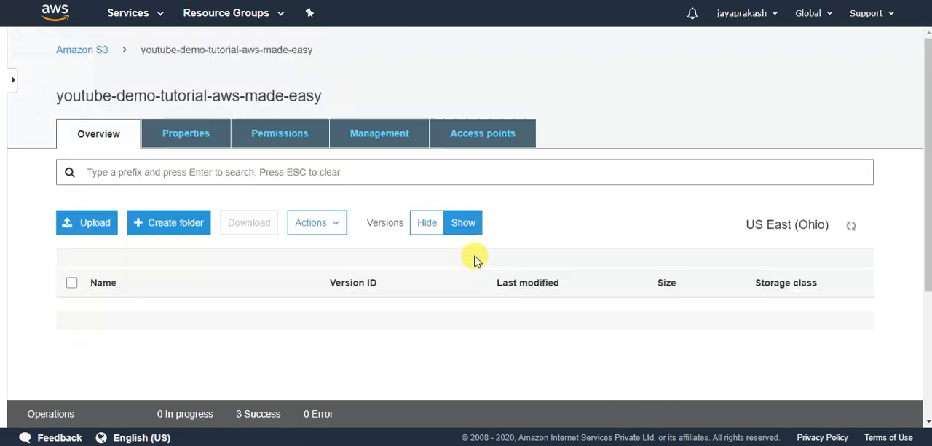
{"action": "scroll", "coordinate": [473, 260], "scroll_direction": "down", "scroll_amount": 2}
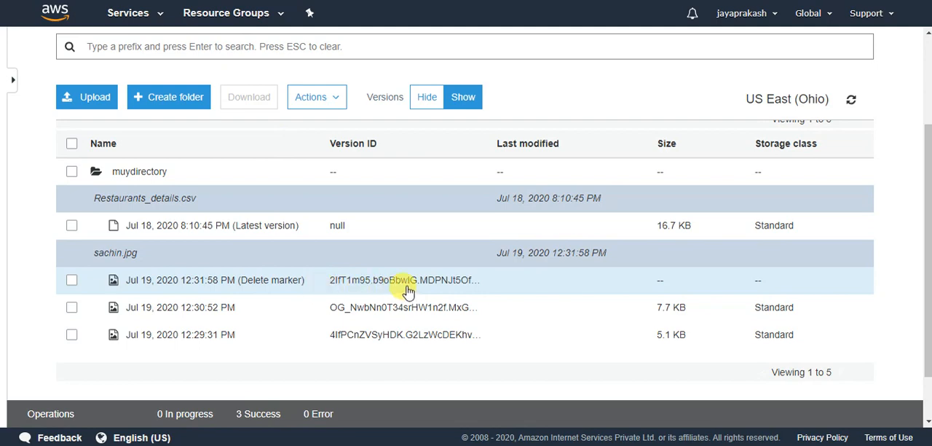
{"action": "left_click", "coordinate": [71, 281]}
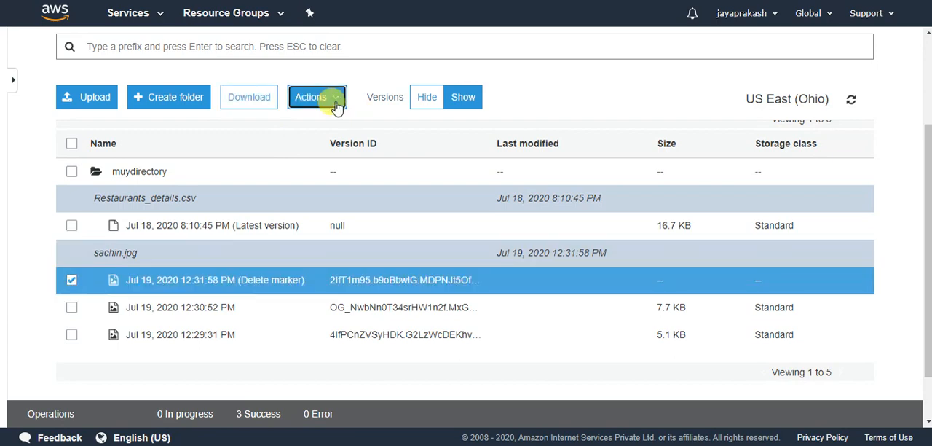
{"action": "left_click", "coordinate": [313, 98]}
{"action": "scroll", "coordinate": [361, 276], "scroll_direction": "down", "scroll_amount": 2}
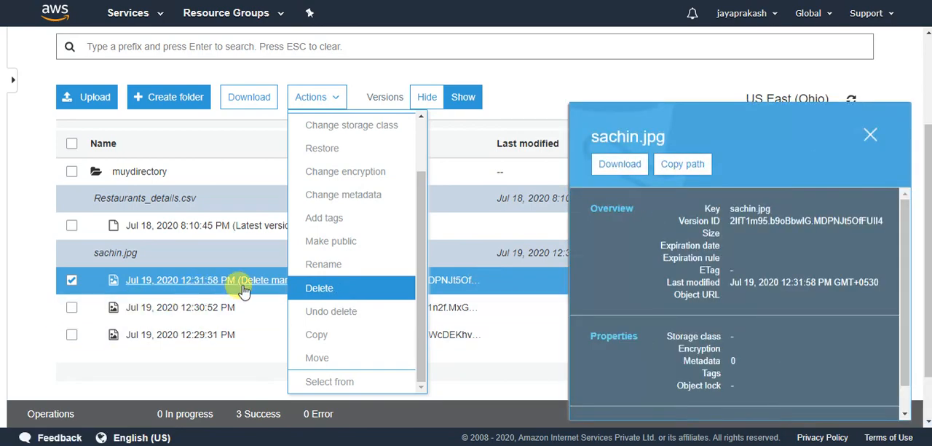
{"action": "left_click", "coordinate": [331, 290]}
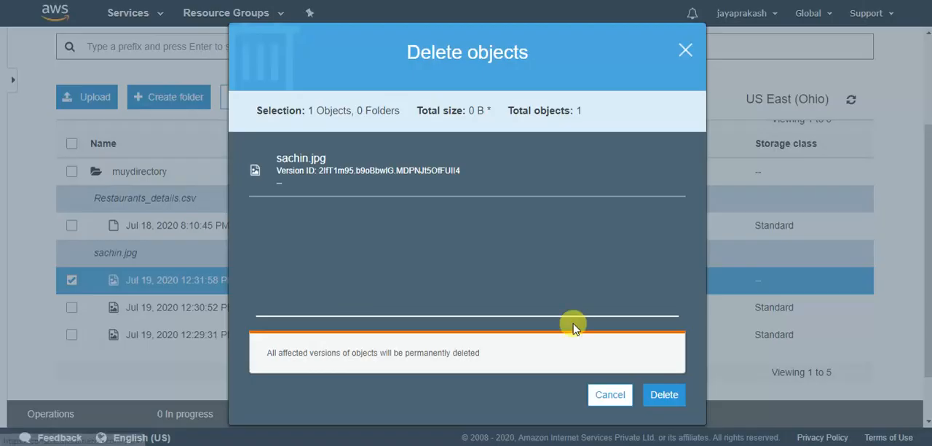
{"action": "left_click", "coordinate": [665, 394]}
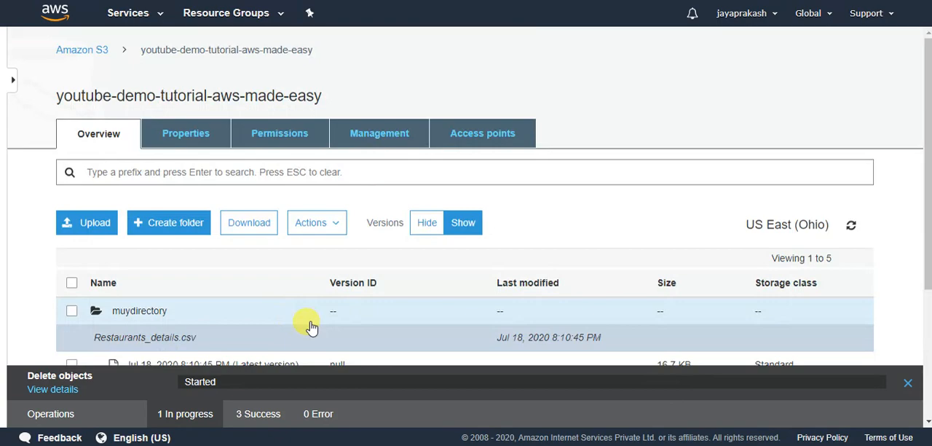
Review the remaining sachin.jpg versions, then hide versions and check the file in the bucket's object list.
{"action": "scroll", "coordinate": [311, 328], "scroll_direction": "down", "scroll_amount": 2}
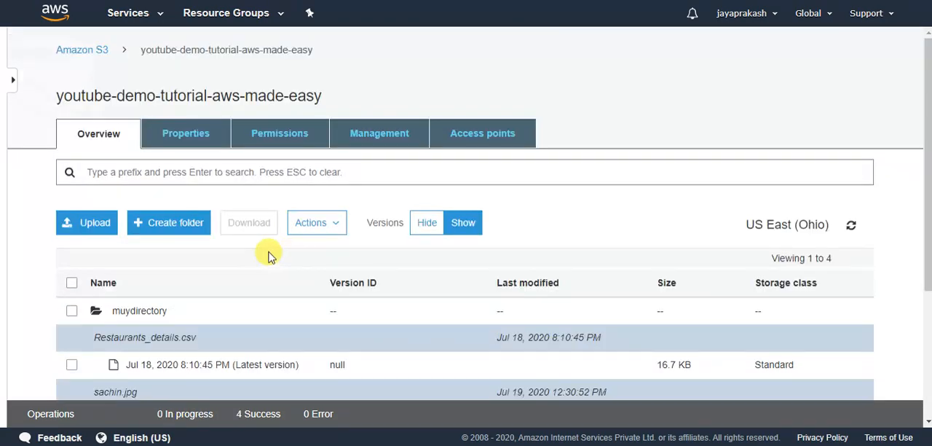
{"action": "scroll", "coordinate": [303, 223], "scroll_direction": "down", "scroll_amount": 2}
{"action": "left_click", "coordinate": [429, 99]}
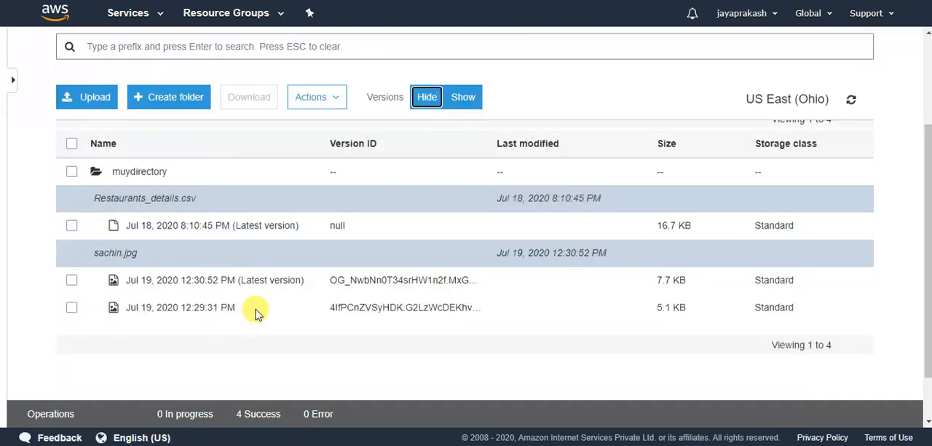
{"action": "scroll", "coordinate": [255, 312], "scroll_direction": "down", "scroll_amount": 1}
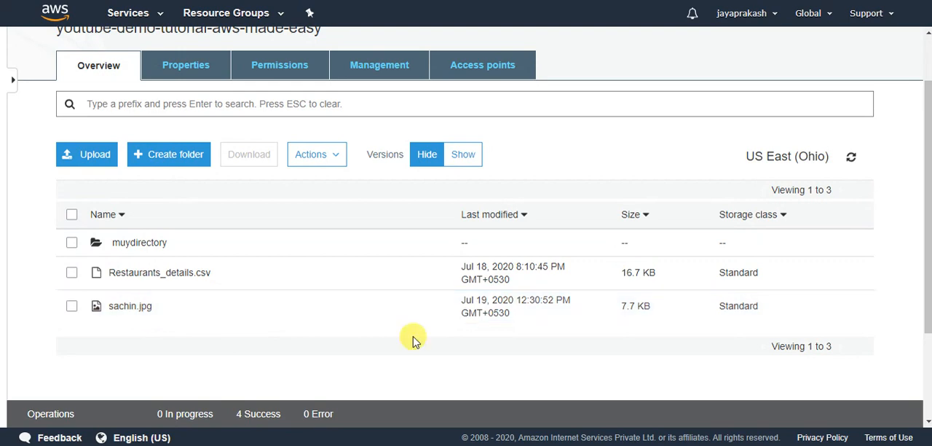
{"action": "left_click", "coordinate": [362, 309]}
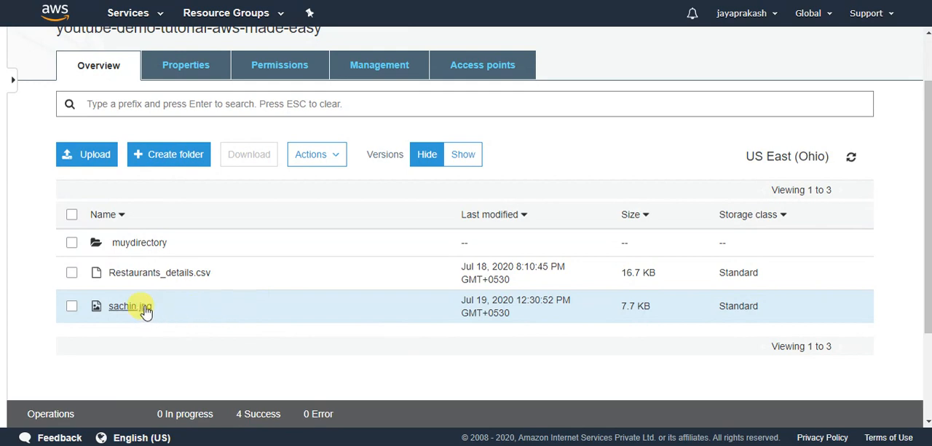
{"action": "left_click", "coordinate": [464, 155]}
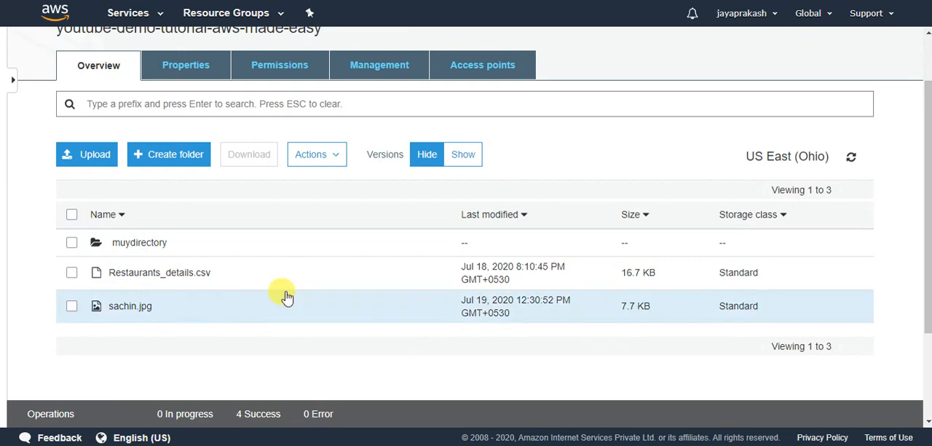
{"action": "scroll", "coordinate": [802, 226], "scroll_direction": "up", "scroll_amount": 1}
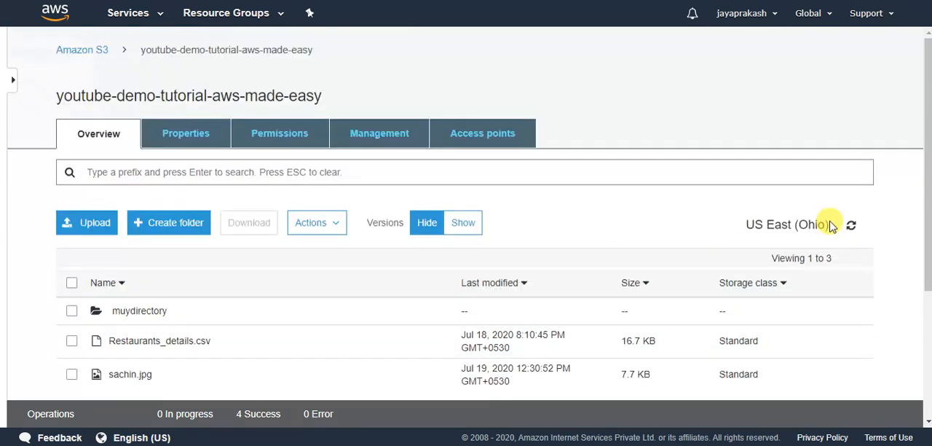